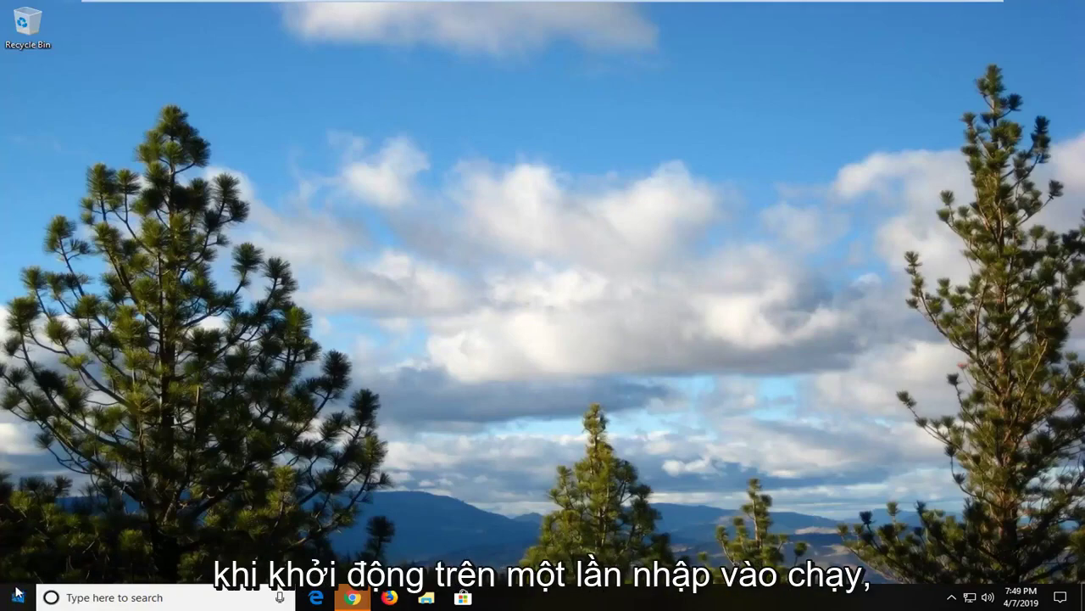
# Run appwiz.cpl from the Run dialog to review the installed programs, and close Programs and Features.
pyautogui.click(14, 597)
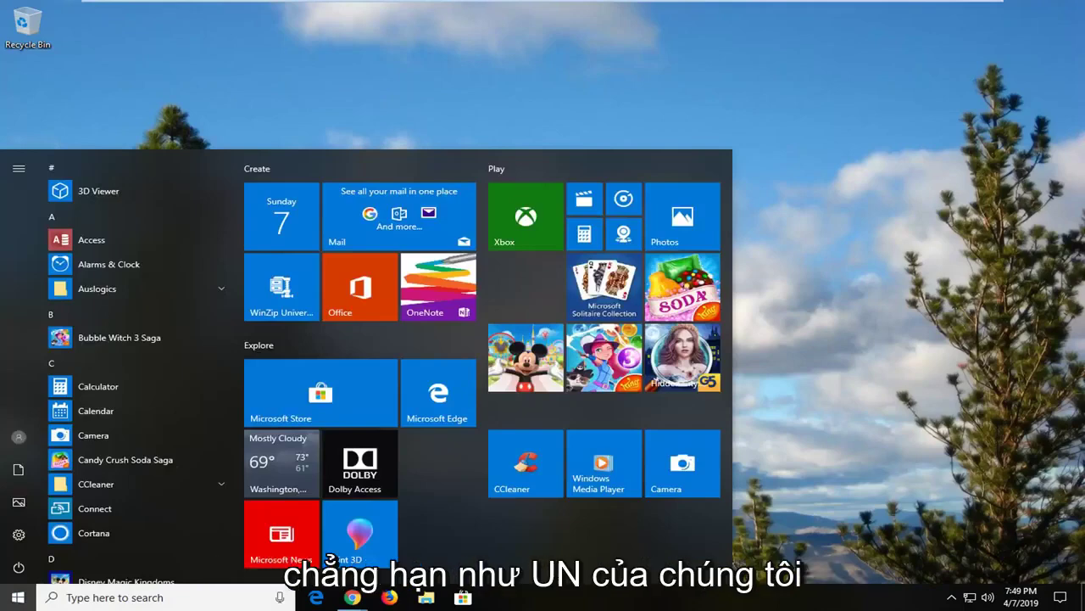
pyautogui.write('r')
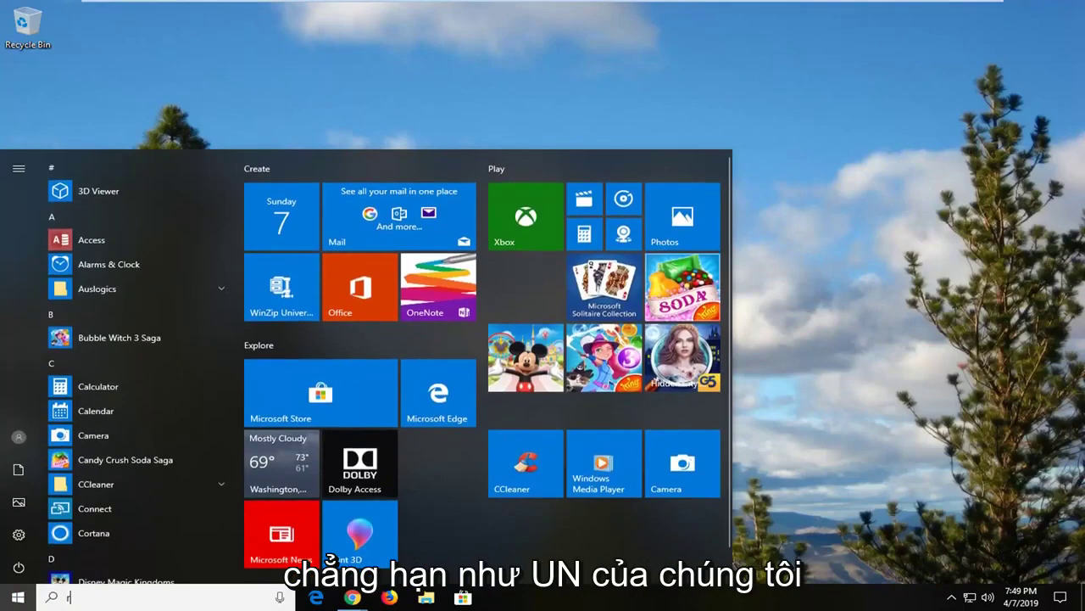
pyautogui.write('un')
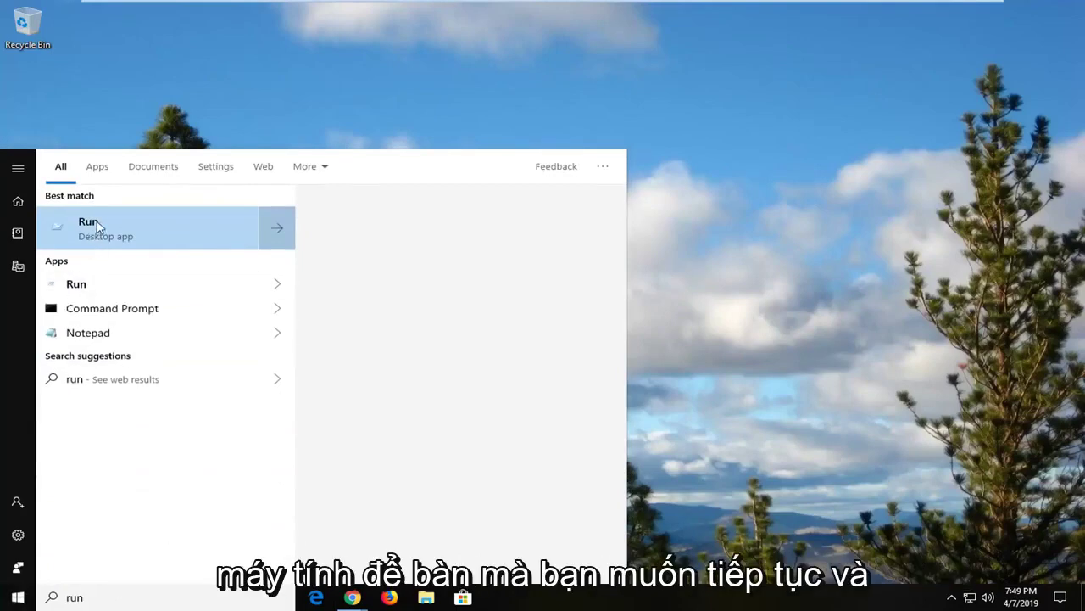
pyautogui.click(100, 227)
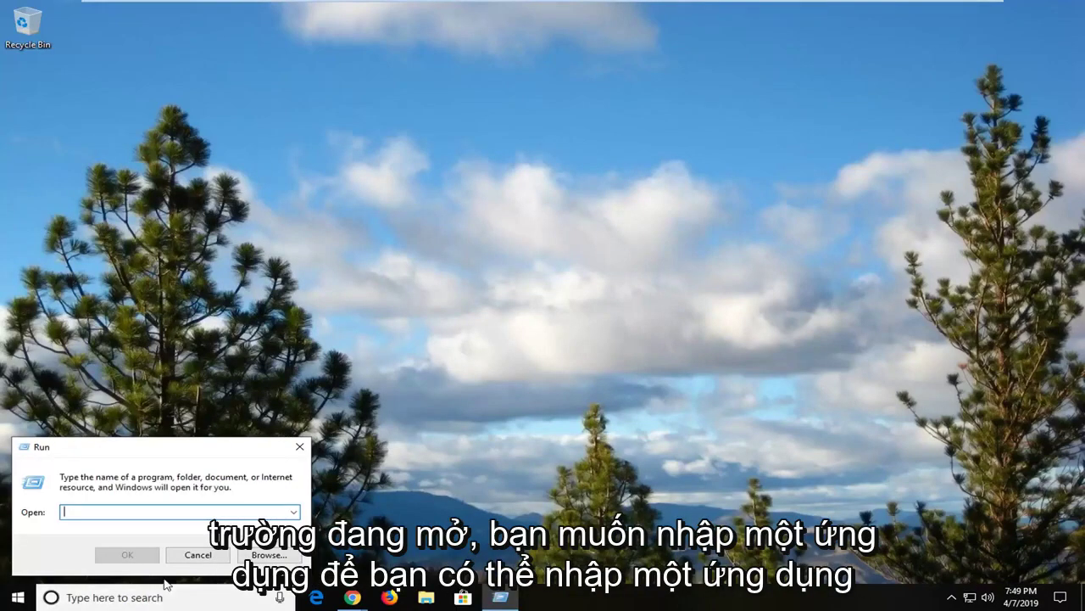
pyautogui.write('app')
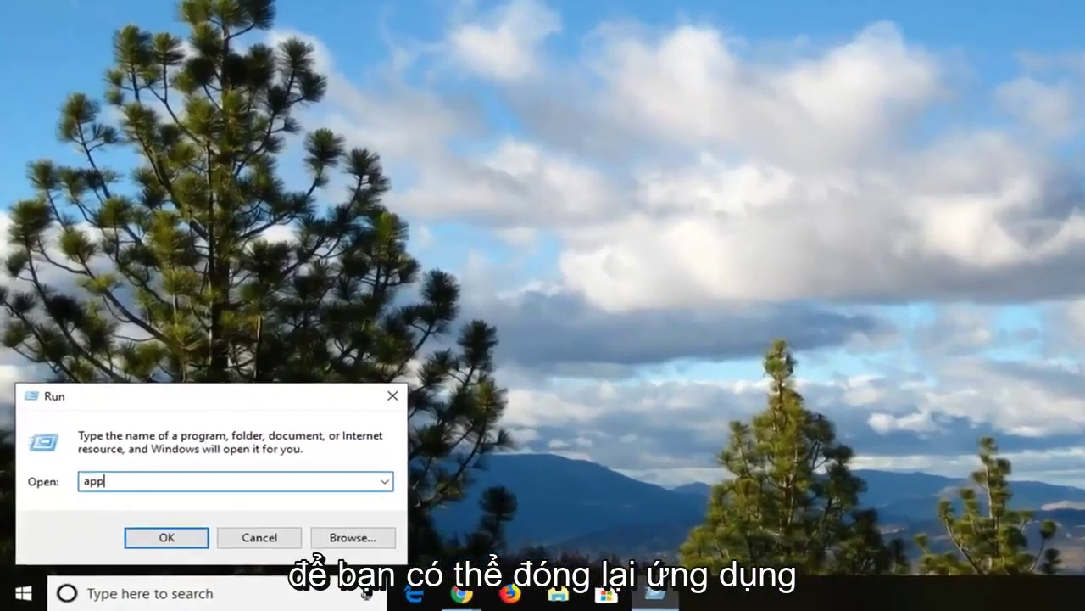
pyautogui.write('wiz.')
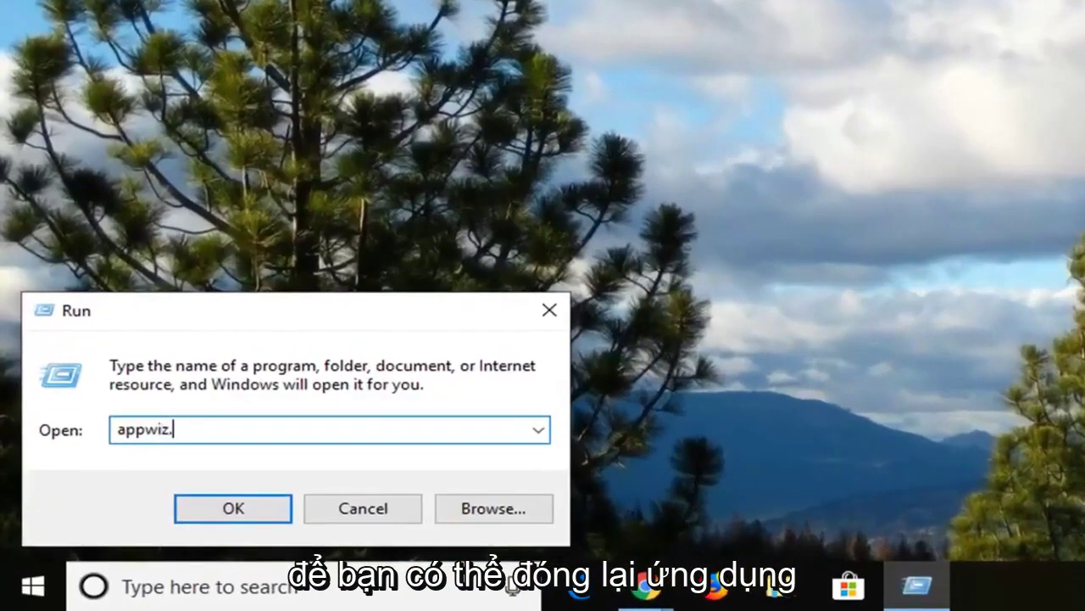
pyautogui.write('cpl')
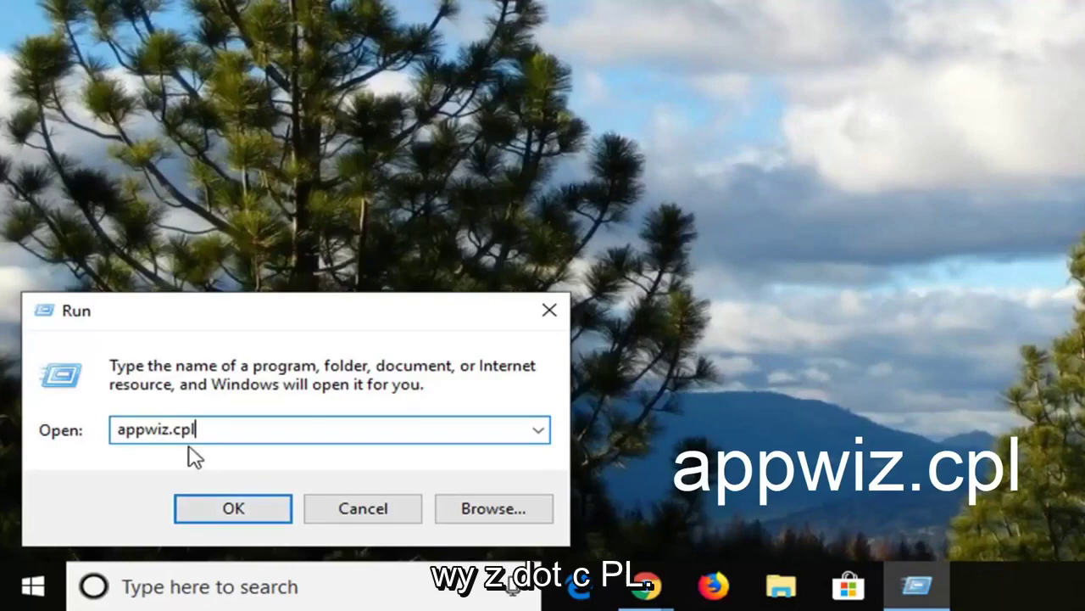
pyautogui.click(235, 514)
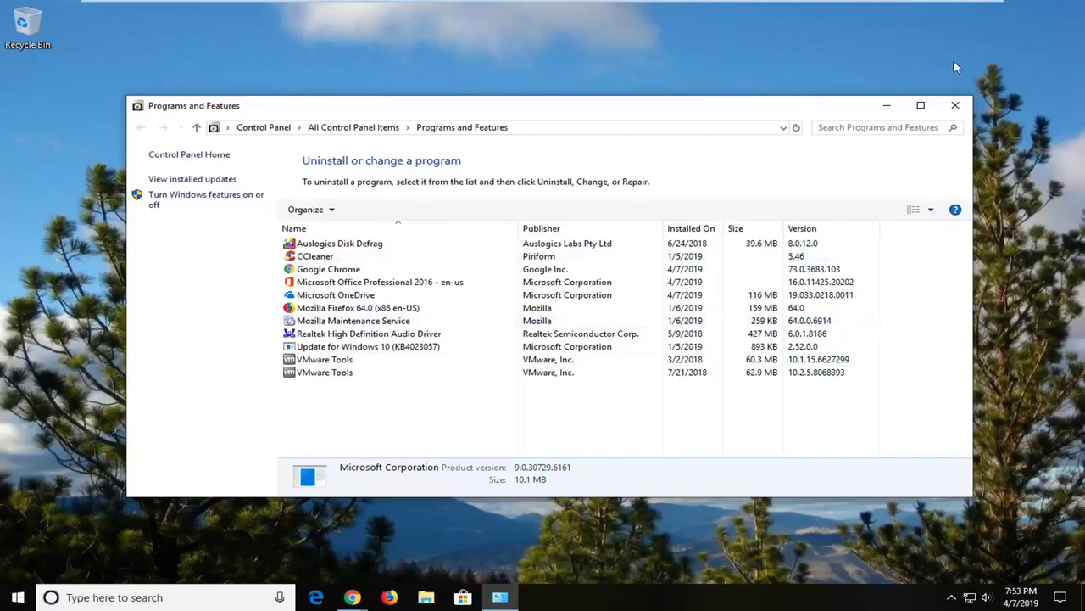
pyautogui.click(956, 105)
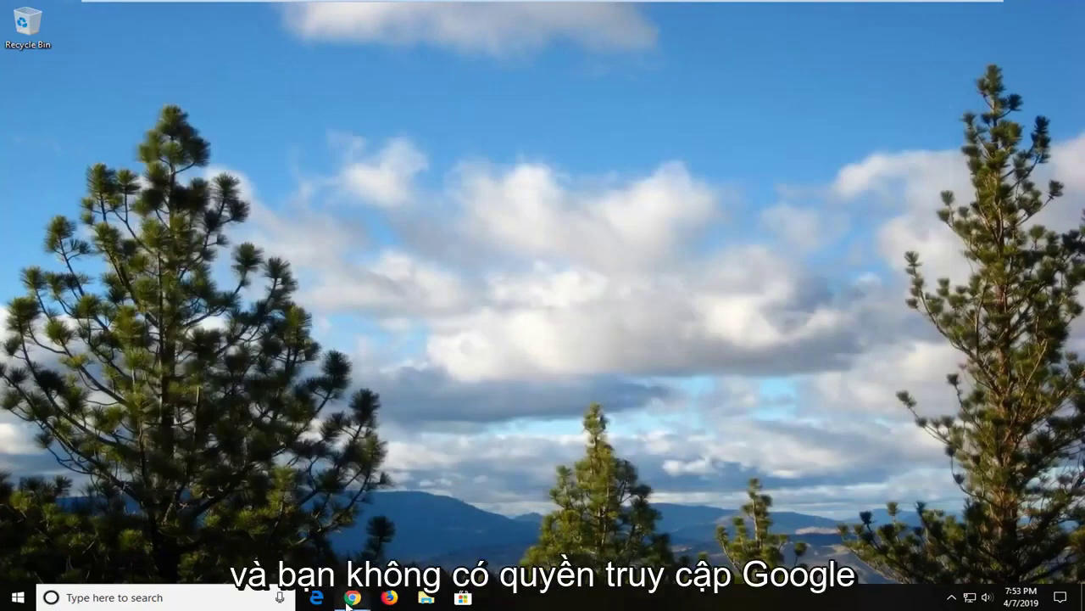
# Switch to Google Chrome in a maximized window and go to google.com.
pyautogui.moveTo(352, 597)
pyautogui.click(324, 522)
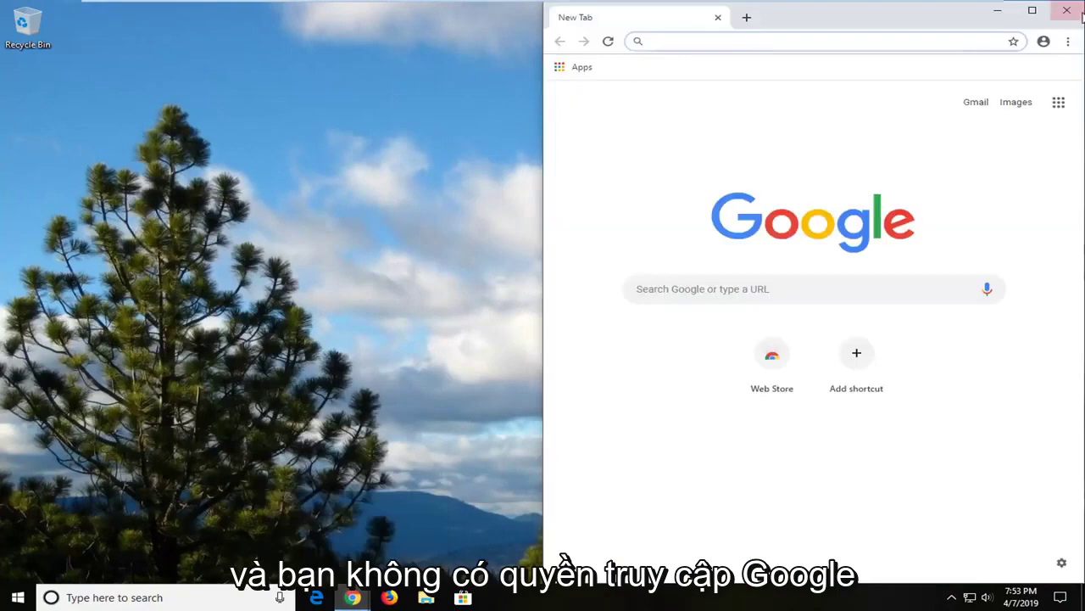
pyautogui.click(1030, 10)
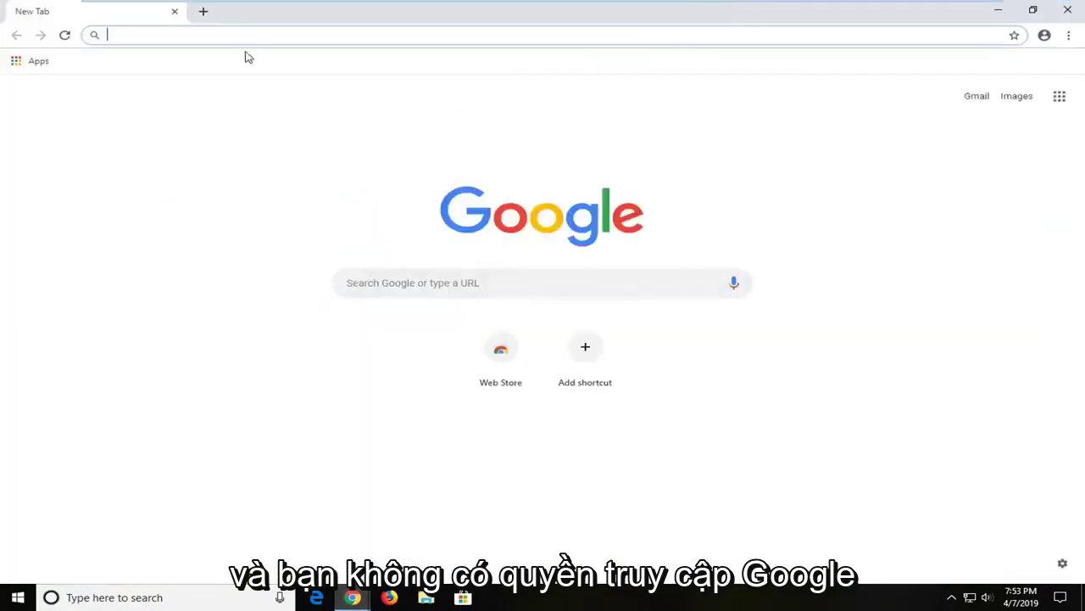
pyautogui.write('google.com')
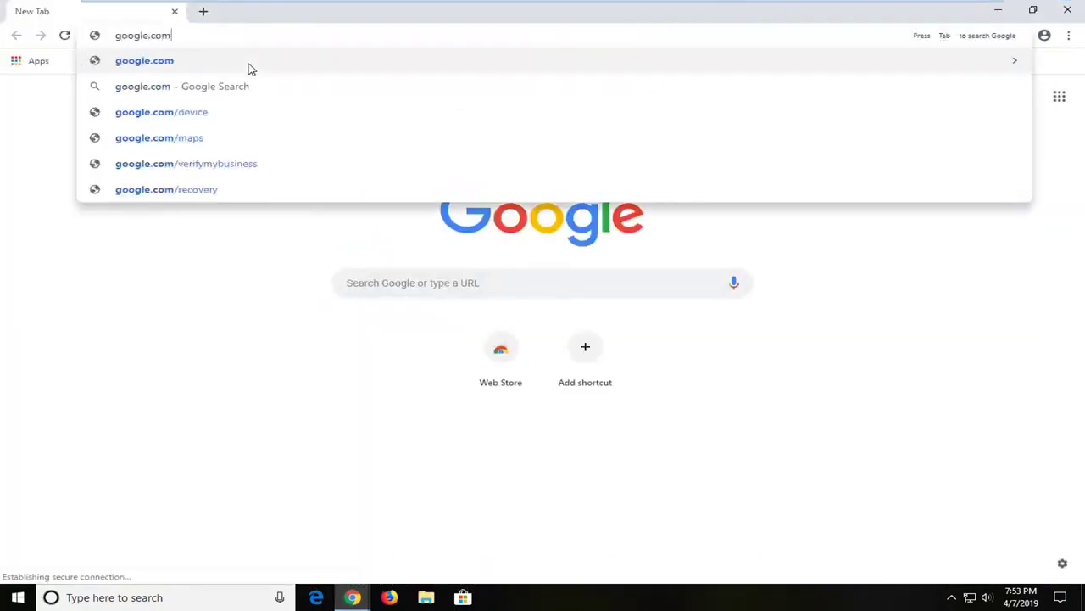
pyautogui.press('Return')
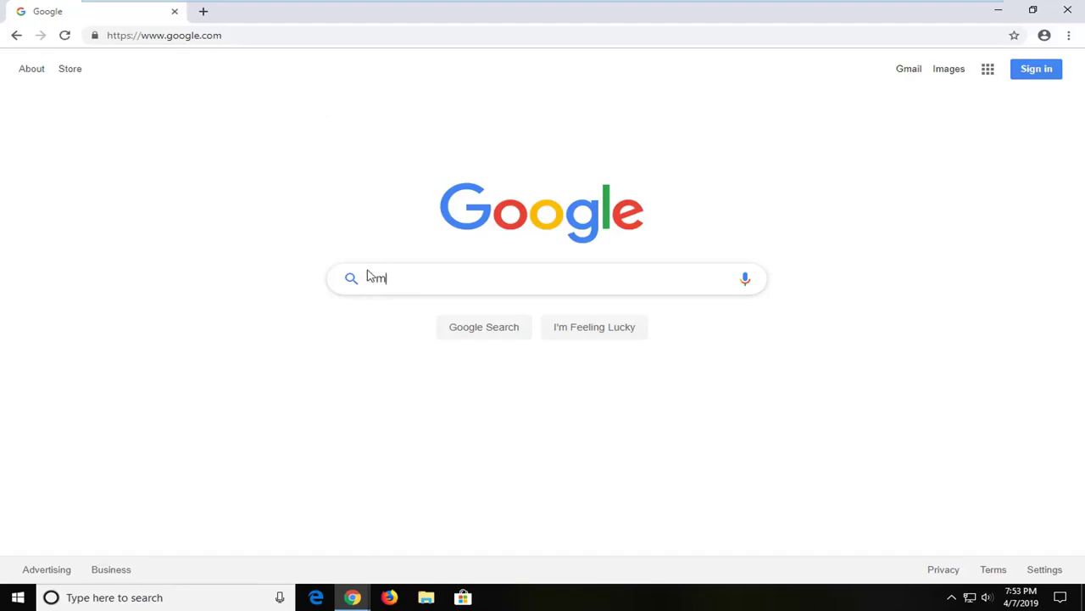
# Search Google for "microsoft visual c++ 2015".
pyautogui.write('icrosoft visia')
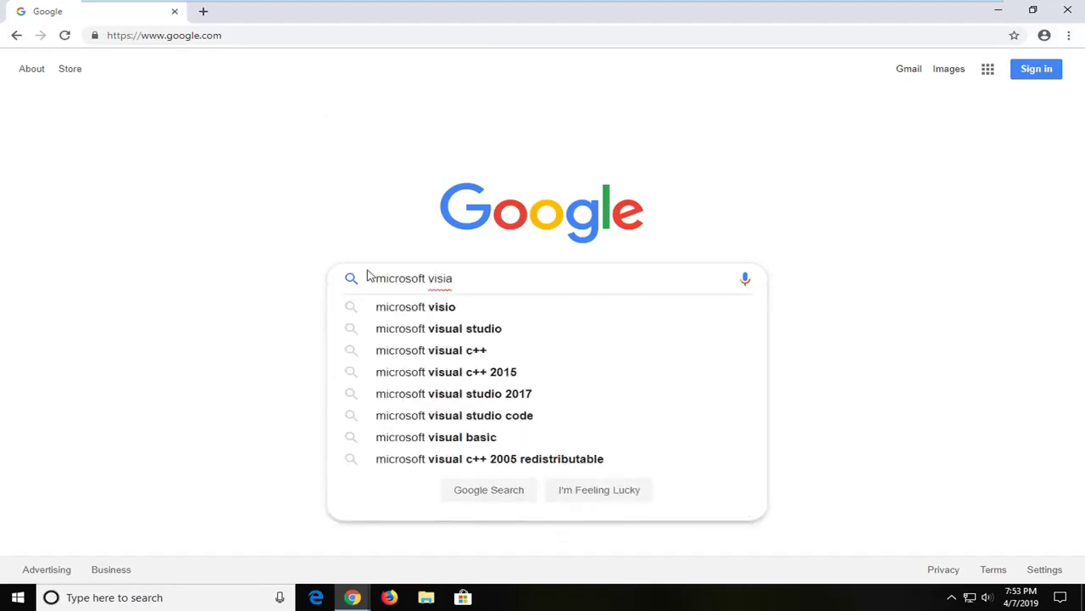
pyautogui.press('BackSpace')
pyautogui.press('BackSpace')
pyautogui.write('ual c++ 21')
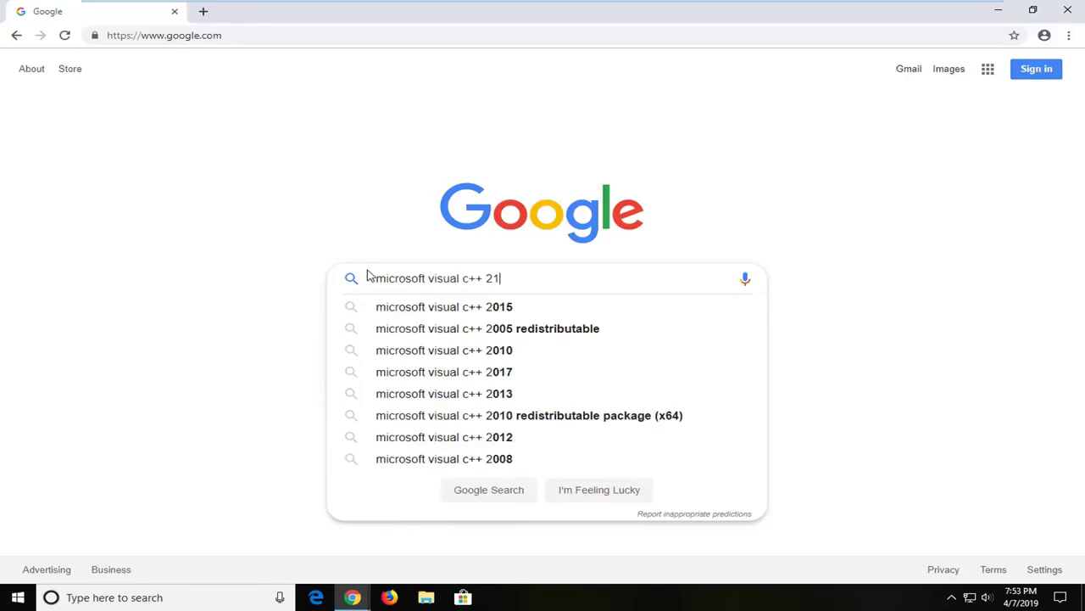
pyautogui.press('BackSpace')
pyautogui.write('015')
pyautogui.press('Return')
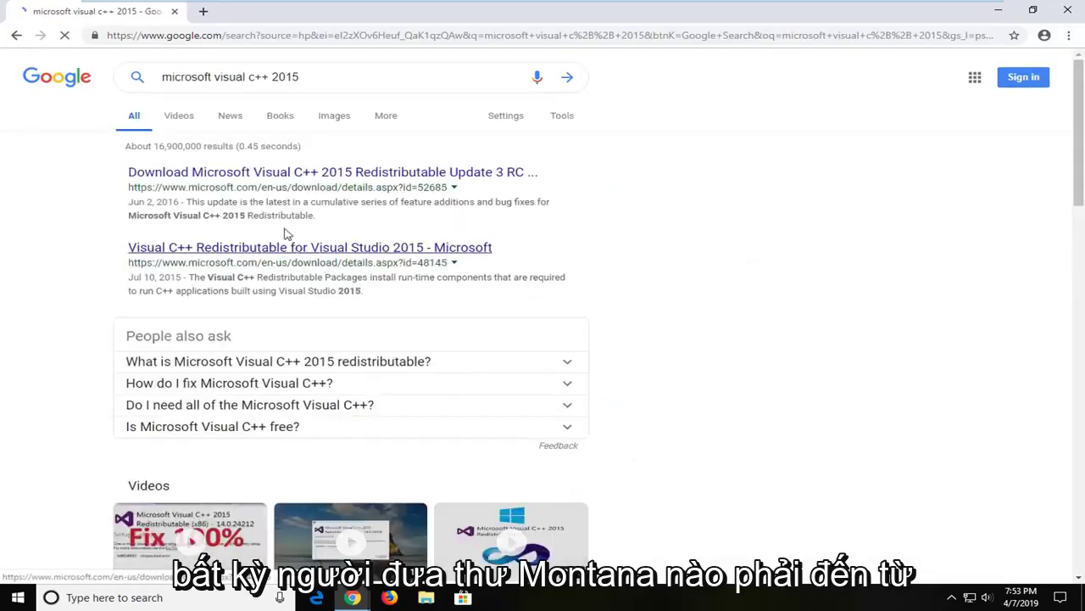
# Open Microsoft's download page for Visual C++ 2015 Redistributable Update 3 RC and bring up its choice of download files.
pyautogui.click(176, 174)
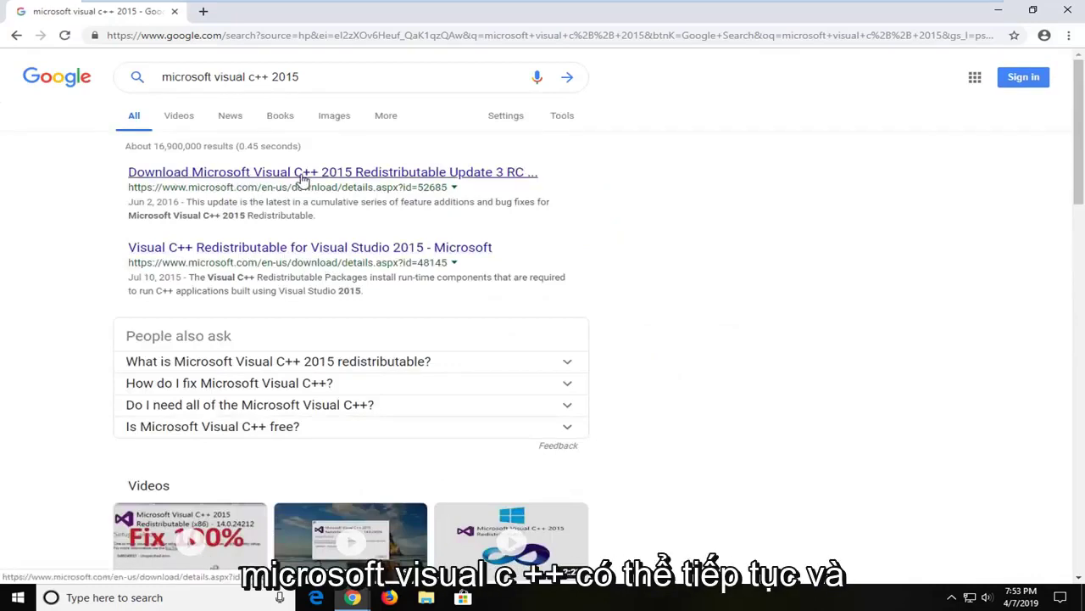
pyautogui.click(302, 178)
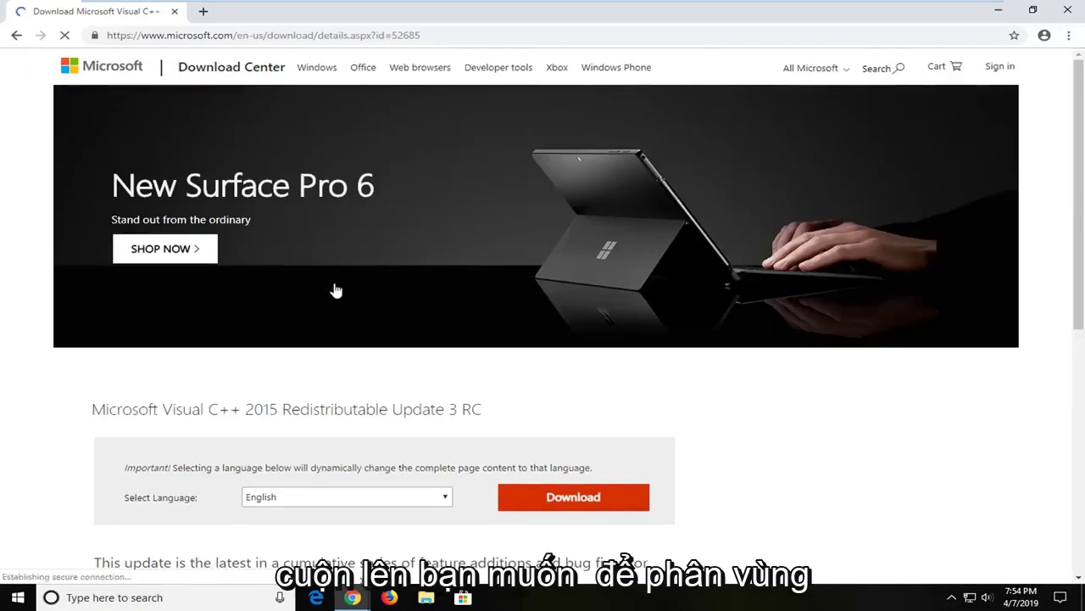
pyautogui.scroll(-1, 354, 368)
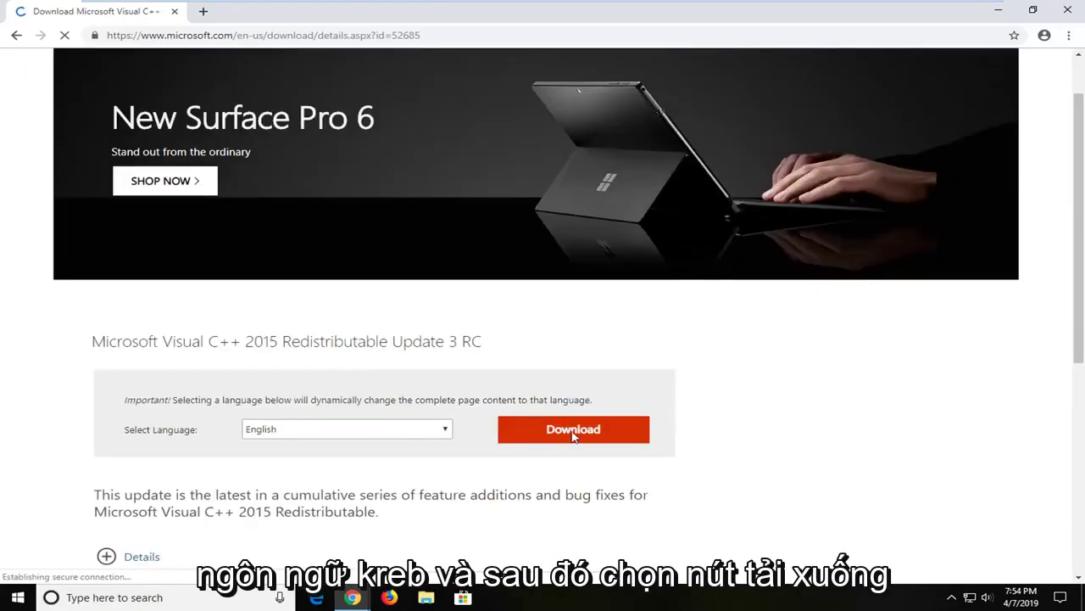
pyautogui.scroll(-1, 573, 437)
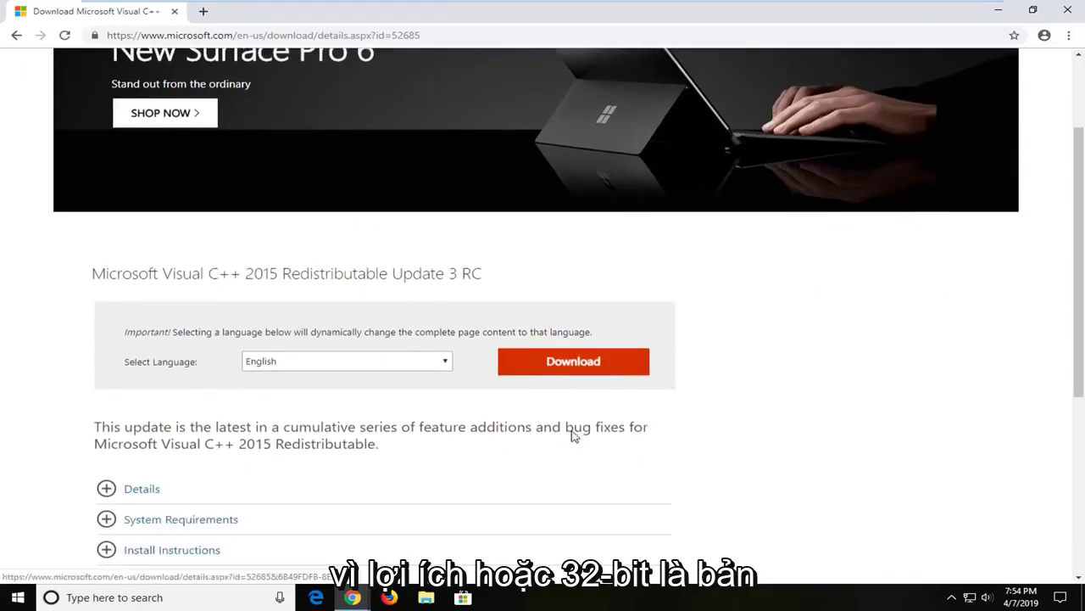
pyautogui.click(572, 436)
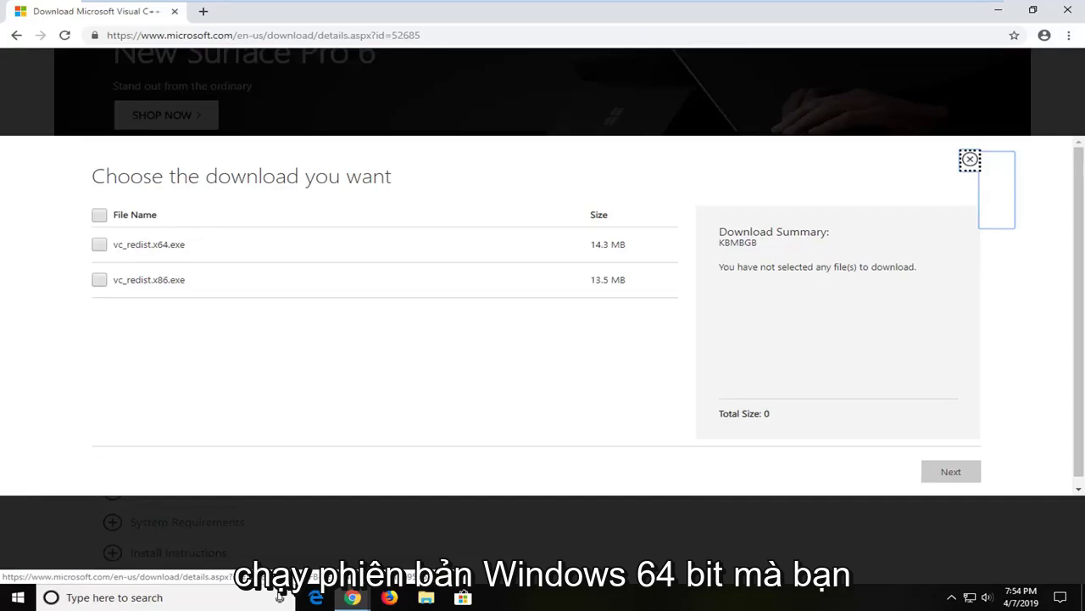
# Choose the 32-bit file vc_redist.x86.exe and download it.
pyautogui.moveTo(151, 245); pyautogui.dragTo(194, 249)
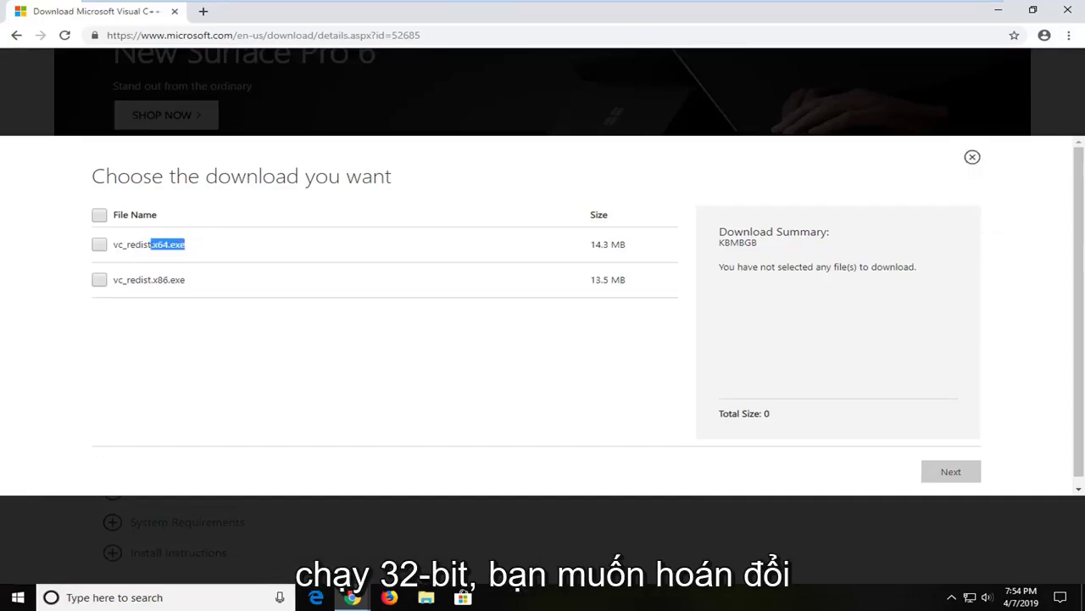
pyautogui.moveTo(151, 280); pyautogui.dragTo(186, 283)
pyautogui.click(186, 283)
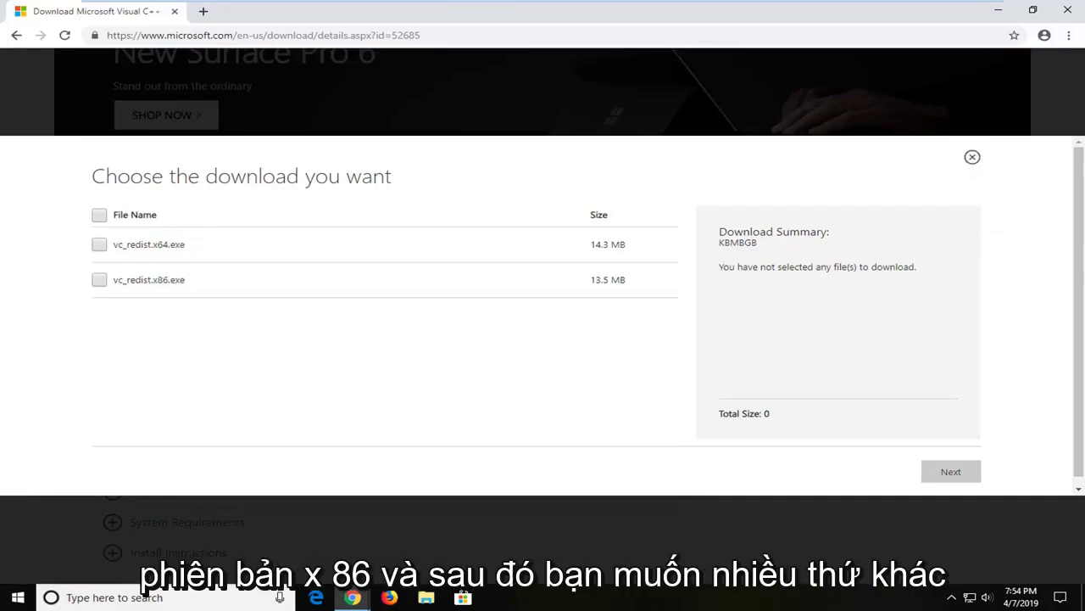
pyautogui.click(100, 280)
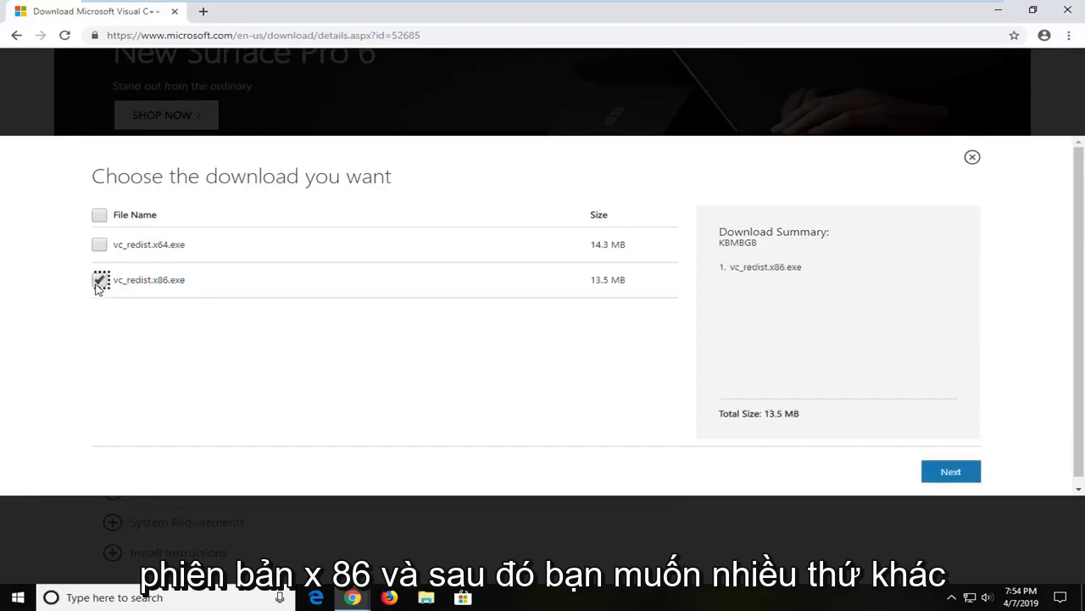
pyautogui.click(950, 475)
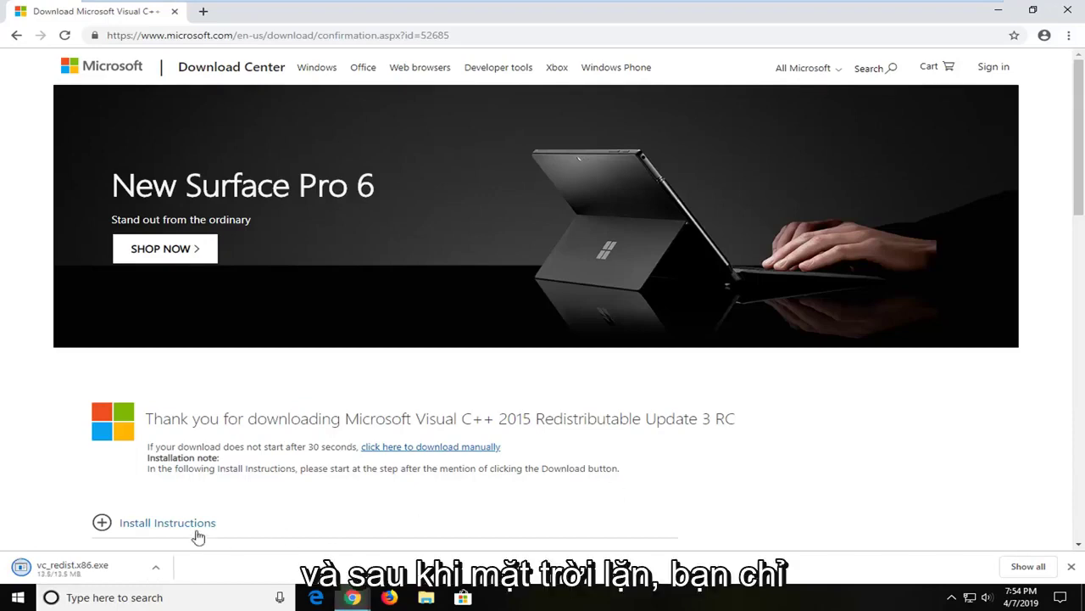
# Run the downloaded vc_redist.x86.exe, agree to the license terms, and start the installation, allowing it to make changes to the device.
pyautogui.click(52, 575)
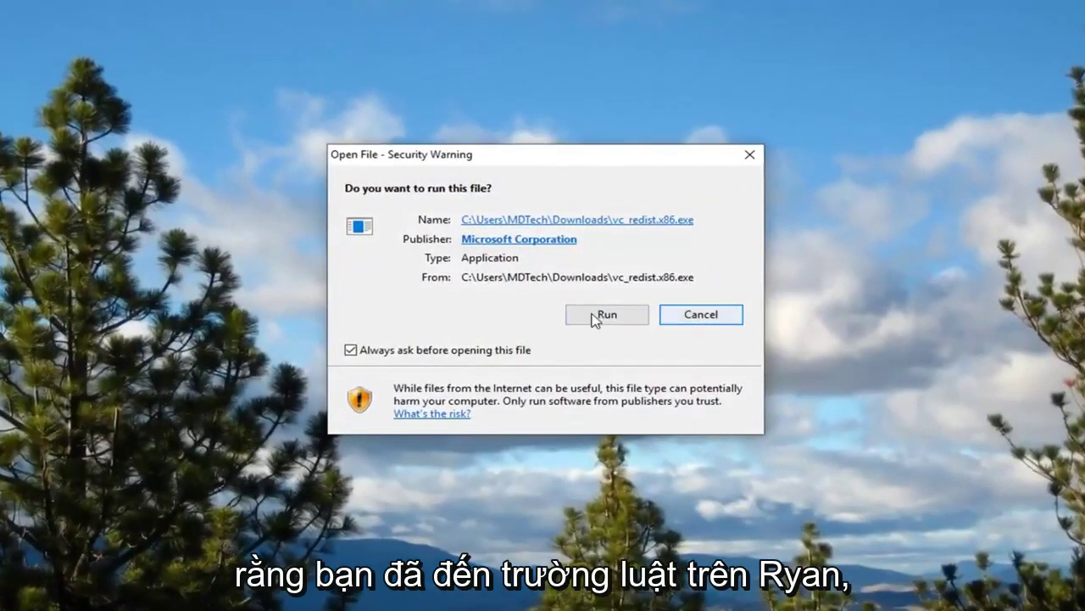
pyautogui.click(599, 314)
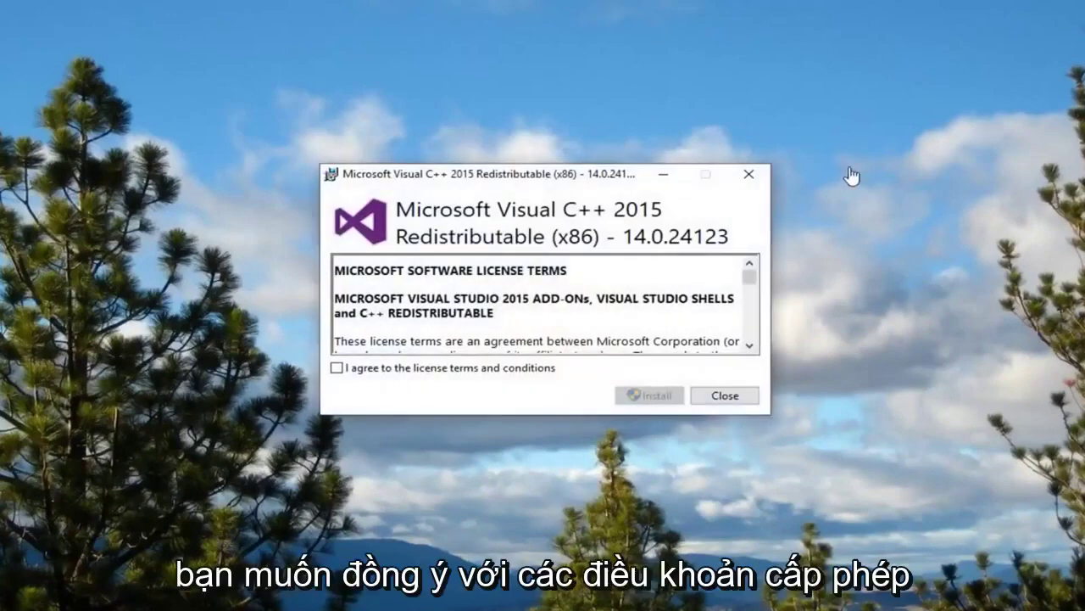
pyautogui.click(424, 379)
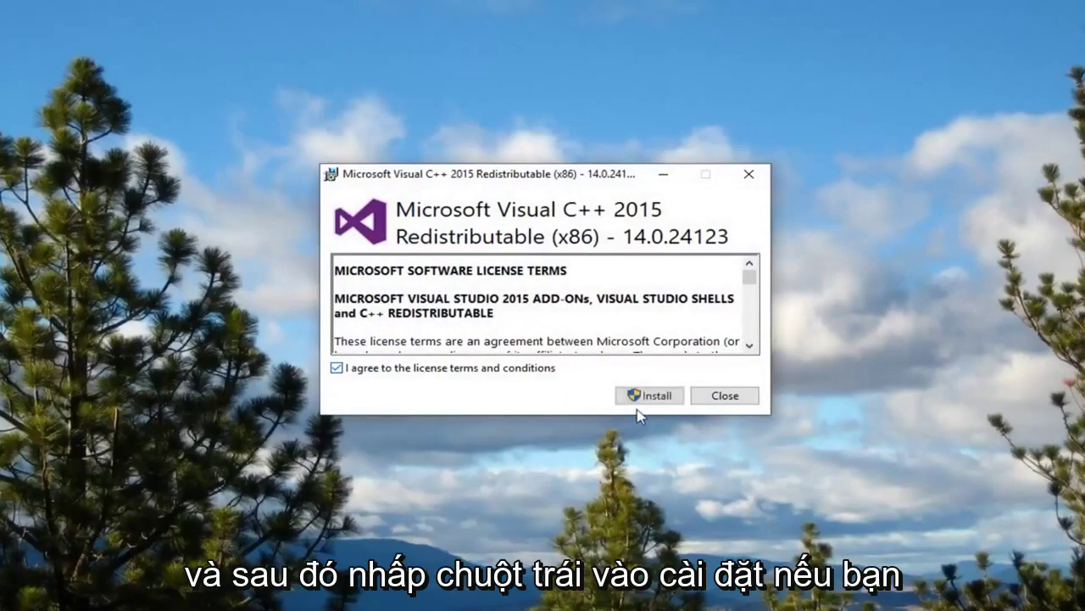
pyautogui.click(638, 397)
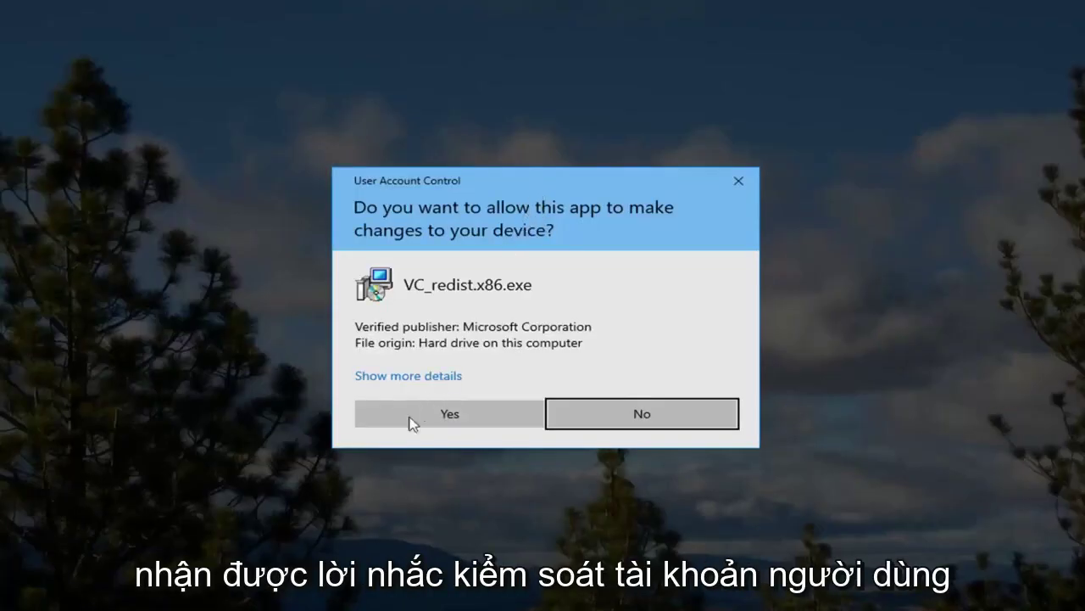
pyautogui.click(416, 416)
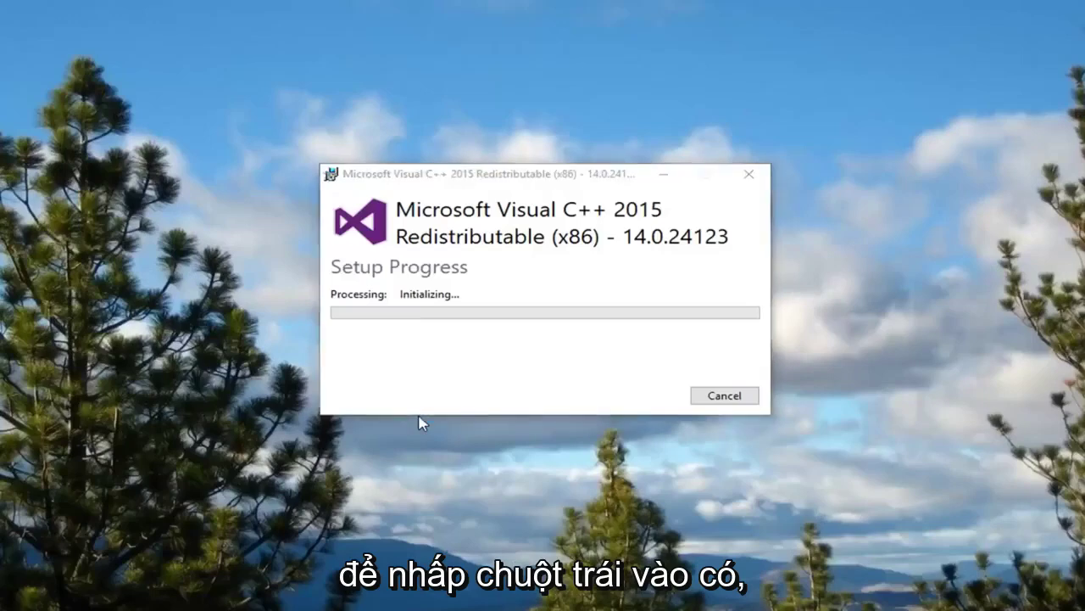